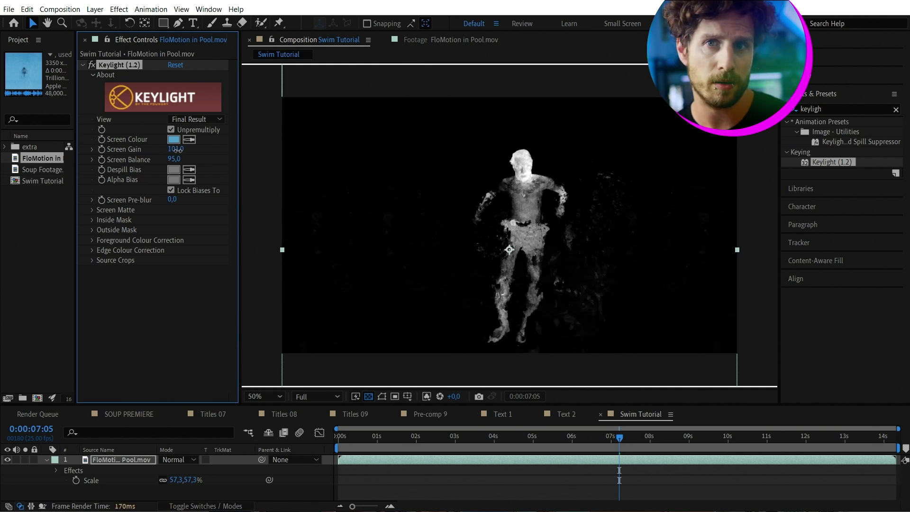
- Set Keylight's Screen Gain to 100 and fit the keyed swimmer footage into the coffee cup
{"action": "type", "text": "0"}
{"action": "left_click", "coordinate": [199, 296]}
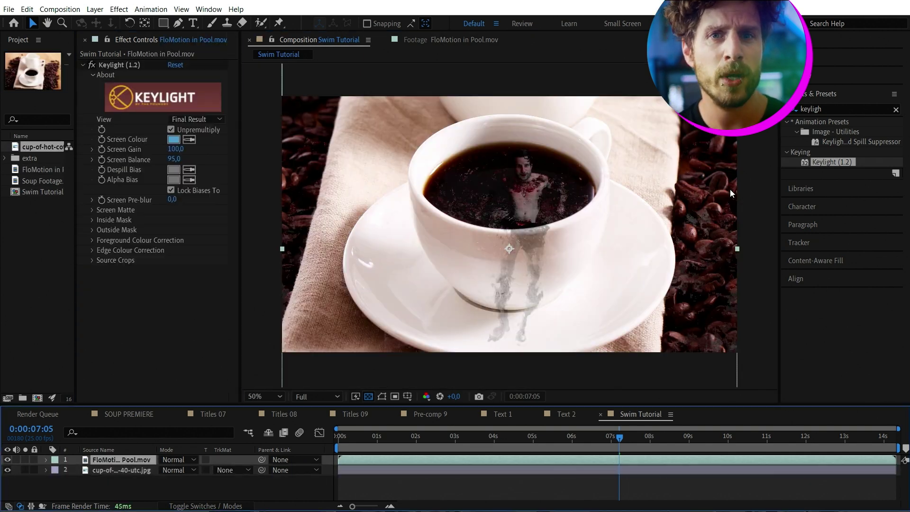
{"action": "left_click_drag", "start_coordinate": [689, 258], "coordinate": [540, 179]}
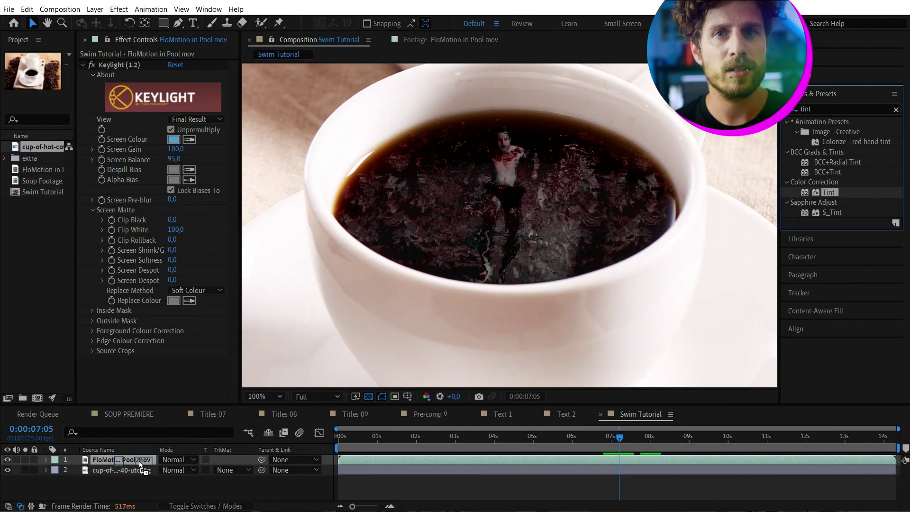
- Apply Tint to the FloMotion in Pool layer, mapping white to the coffee's brown edge colour, and adjust the tint amount
{"action": "left_click", "coordinate": [138, 460]}
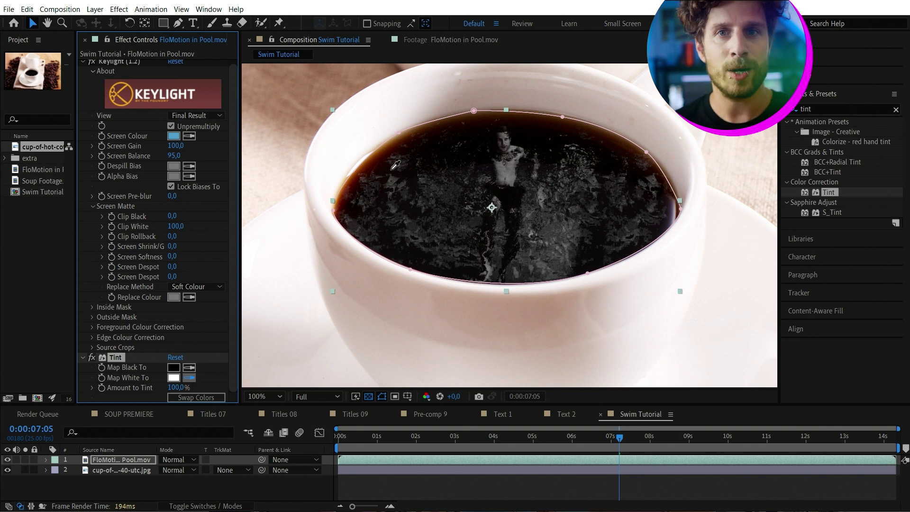
{"action": "left_click", "coordinate": [388, 146]}
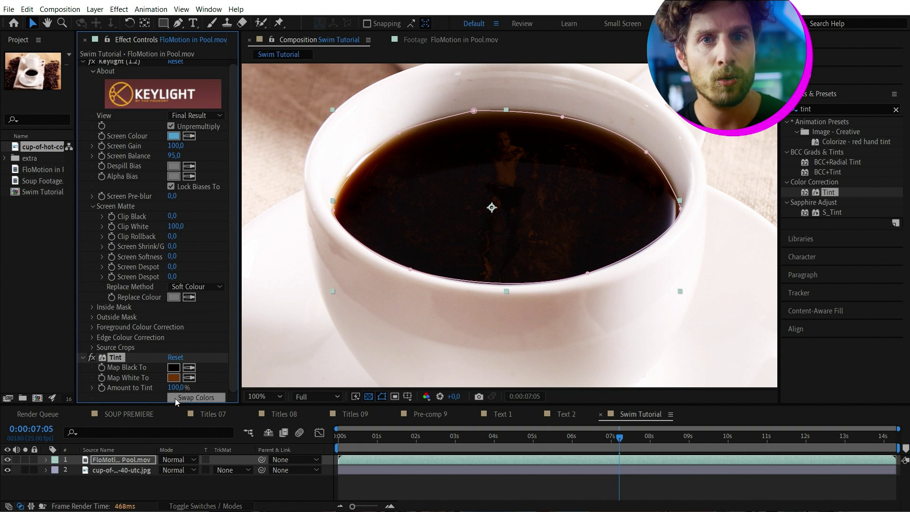
{"action": "left_click_drag", "start_coordinate": [156, 393], "coordinate": [156, 393]}
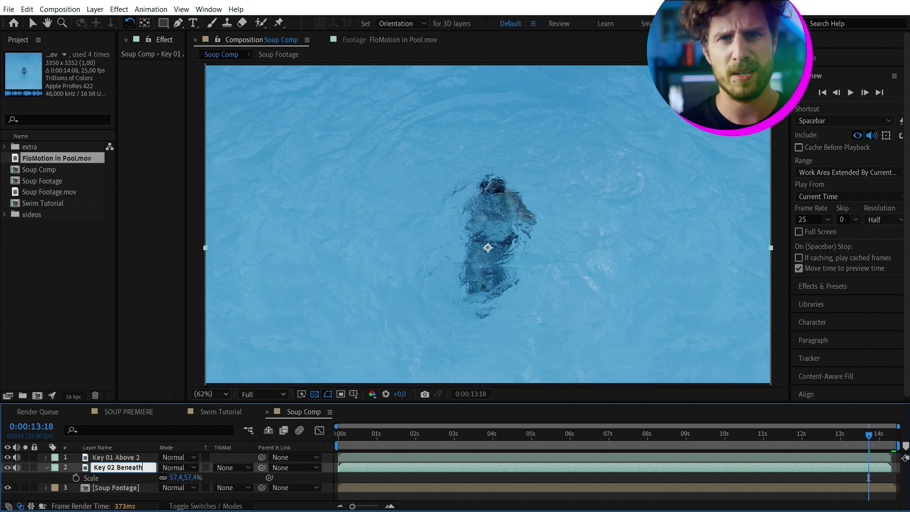
- Name the second layer Key 02 Beneath and hide both it and the Soup Footage layer
{"action": "key", "text": "Return"}
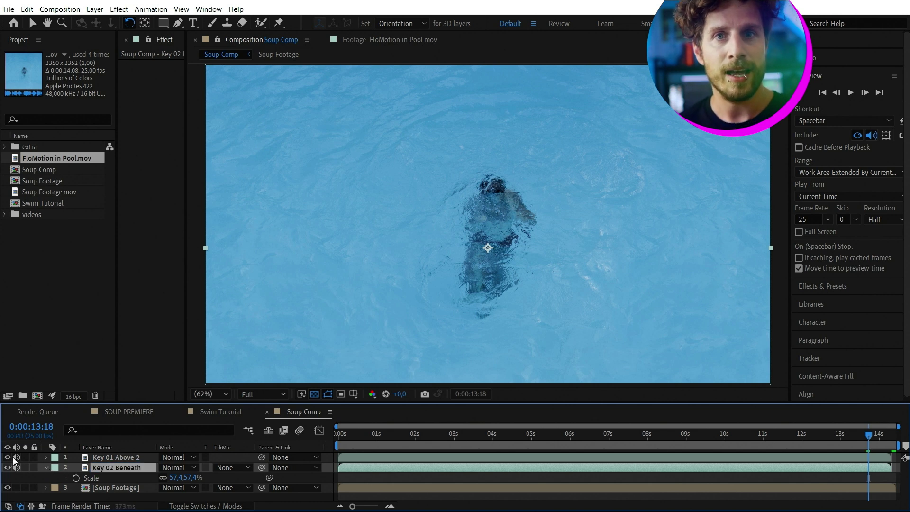
{"action": "left_click", "coordinate": [46, 467]}
{"action": "left_click", "coordinate": [55, 489]}
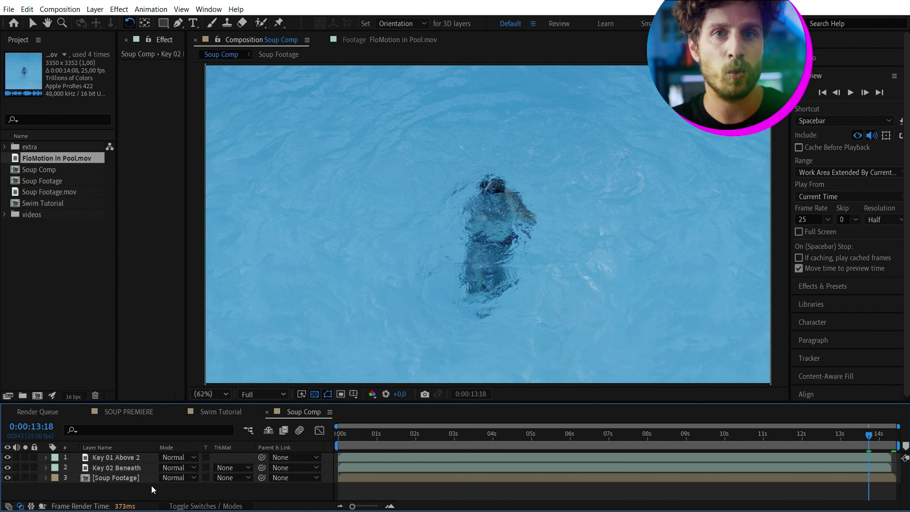
{"action": "left_click_drag", "start_coordinate": [8, 468], "coordinate": [8, 478]}
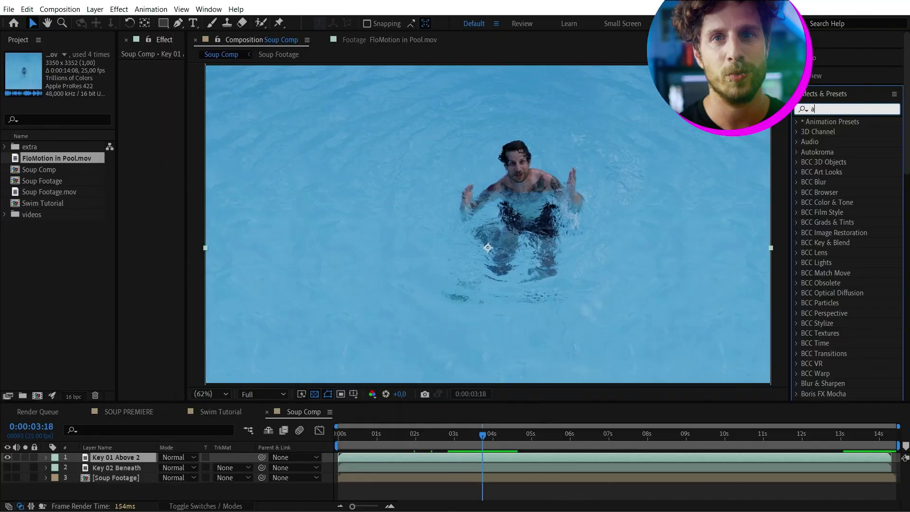
- Apply the Keylight + Key Cleaner + Advanced Spill Suppressor preset to Key 01 Above 2 and sample the pool's blue as Screen Colour
{"action": "type", "text": "adva"}
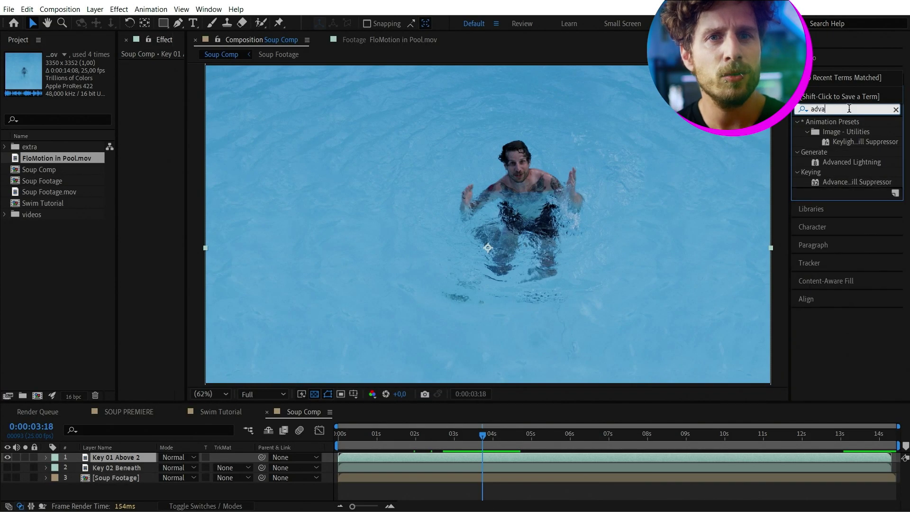
{"action": "type", "text": "nced"}
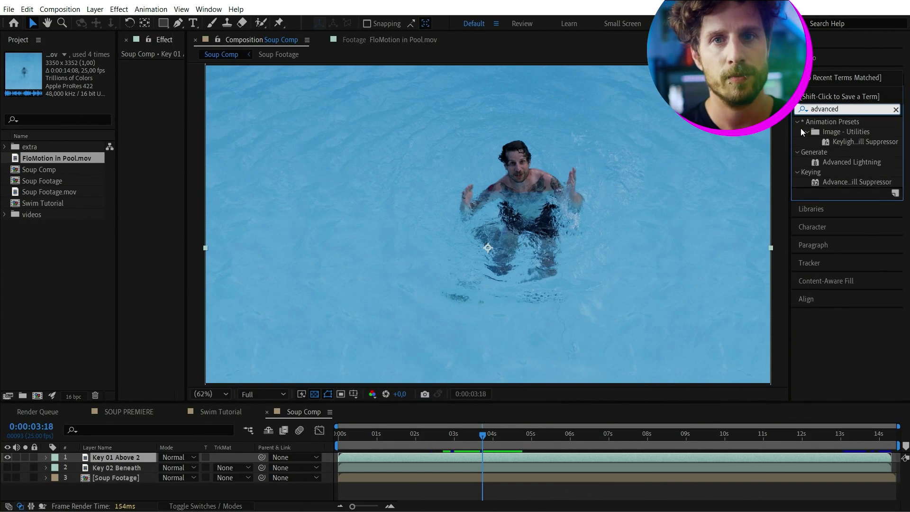
{"action": "left_click_drag", "start_coordinate": [790, 137], "coordinate": [734, 138]}
{"action": "left_click", "coordinate": [880, 142]}
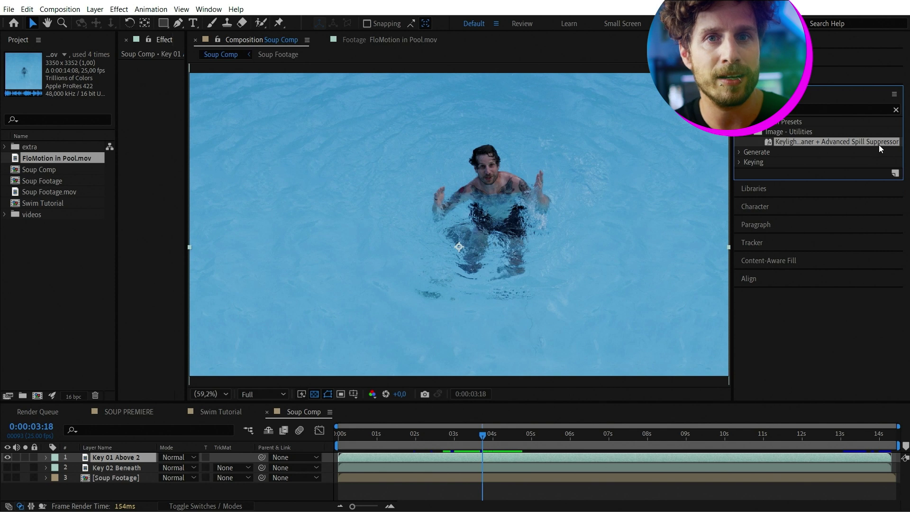
{"action": "left_click_drag", "start_coordinate": [835, 140], "coordinate": [526, 190]}
{"action": "left_click", "coordinate": [241, 139]}
{"action": "left_click", "coordinate": [474, 231]}
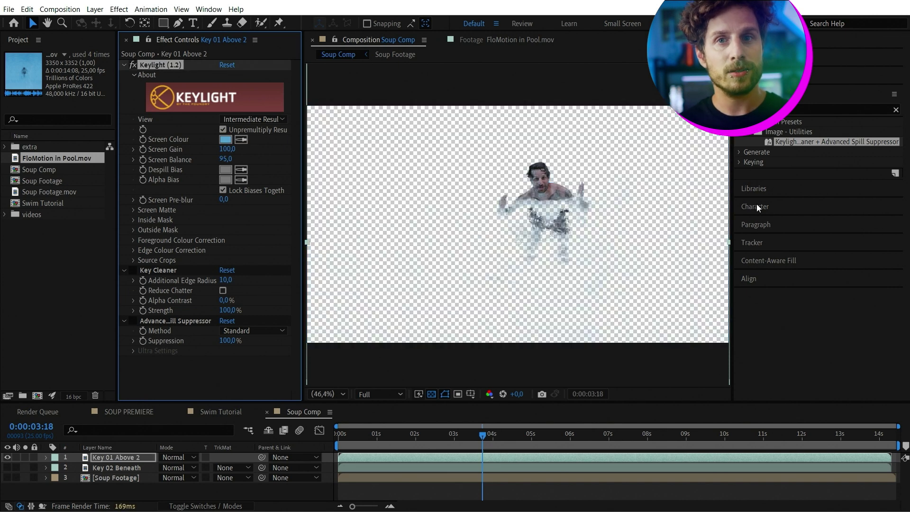
- Set Keylight's Screen Gain to 116 while checking the matte in the alpha channel view
{"action": "left_click_drag", "start_coordinate": [732, 203], "coordinate": [798, 204]}
{"action": "key", "text": "alt+4"}
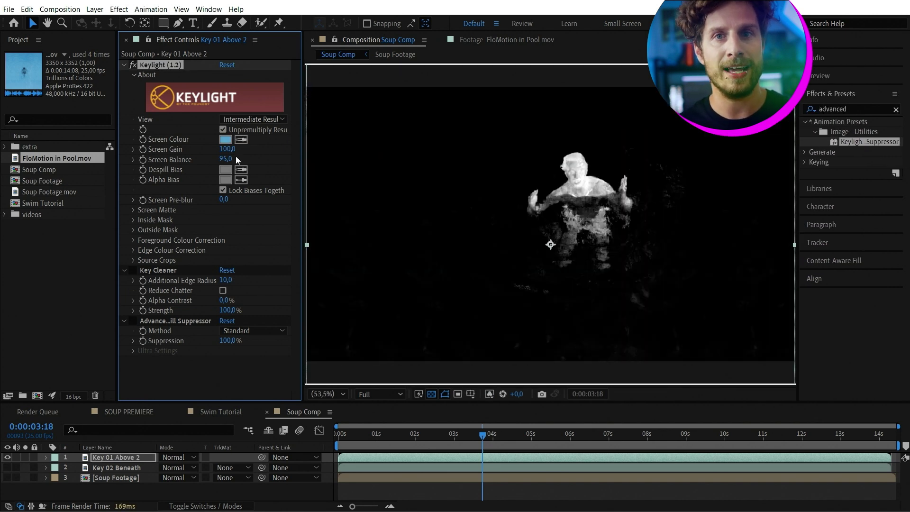
{"action": "left_click_drag", "start_coordinate": [228, 149], "coordinate": [243, 149]}
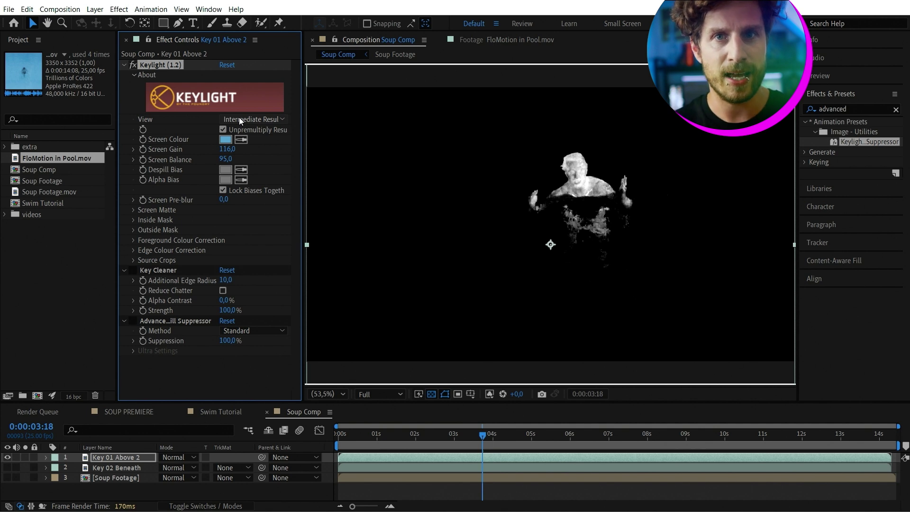
{"action": "key", "text": "alt+4"}
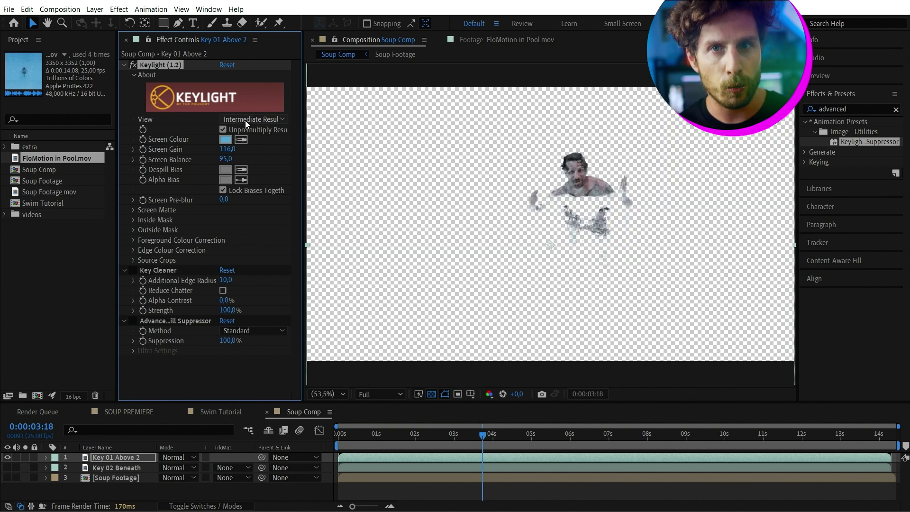
- Keep Keylight's View on Intermediate Result and set the Screen Matte's Clip Black to 22 and Clip White to 50
{"action": "left_click", "coordinate": [245, 120]}
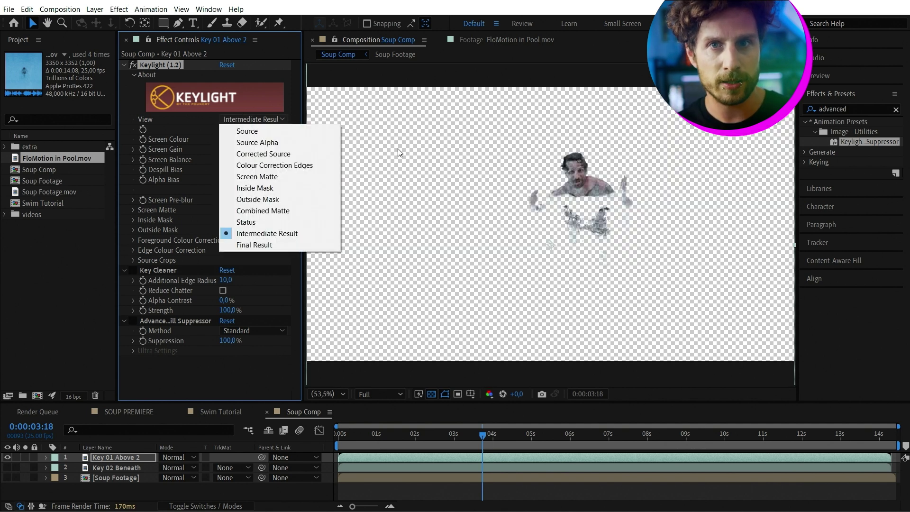
{"action": "left_click", "coordinate": [269, 233]}
{"action": "left_click", "coordinate": [133, 210]}
{"action": "scroll", "coordinate": [133, 313], "scroll_direction": "down", "scroll_amount": 2}
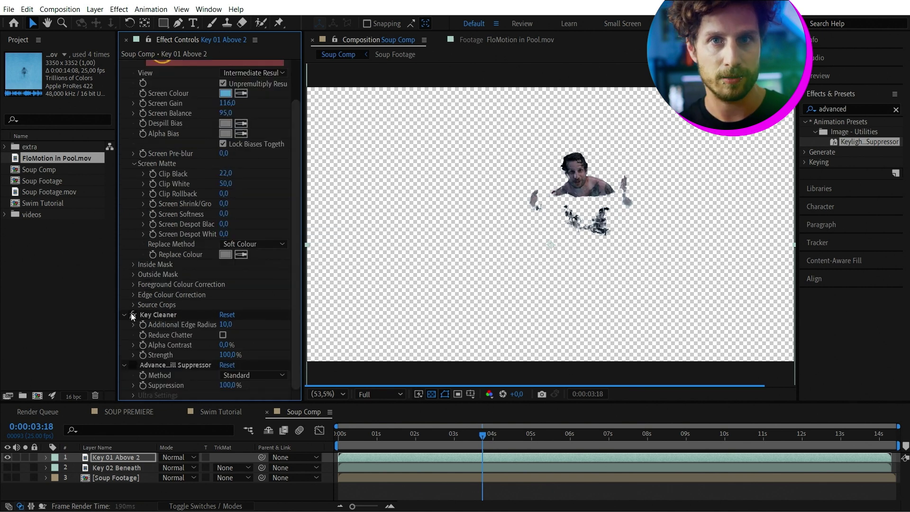
- Enable Key Cleaner with an Additional Edge Radius of 11.9 and an Alpha Contrast of 50%
{"action": "left_click", "coordinate": [133, 314]}
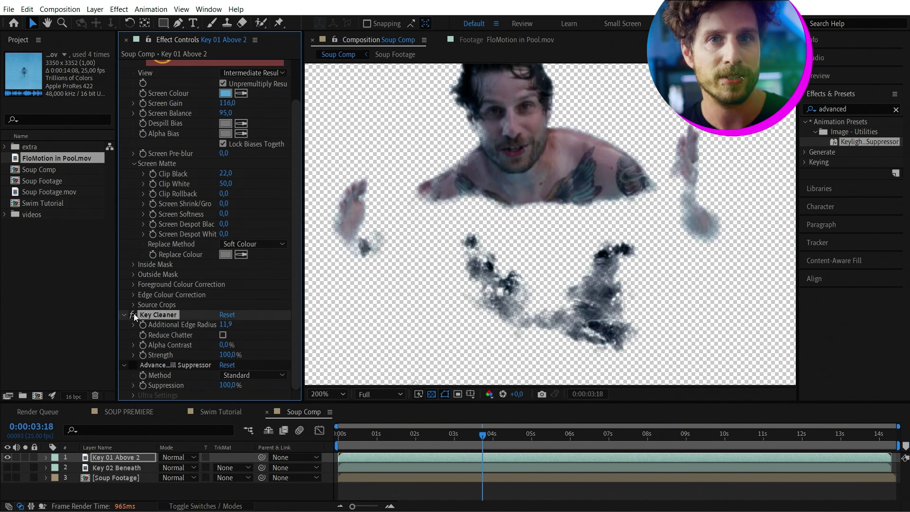
{"action": "left_click", "coordinate": [132, 314]}
{"action": "left_click", "coordinate": [133, 314]}
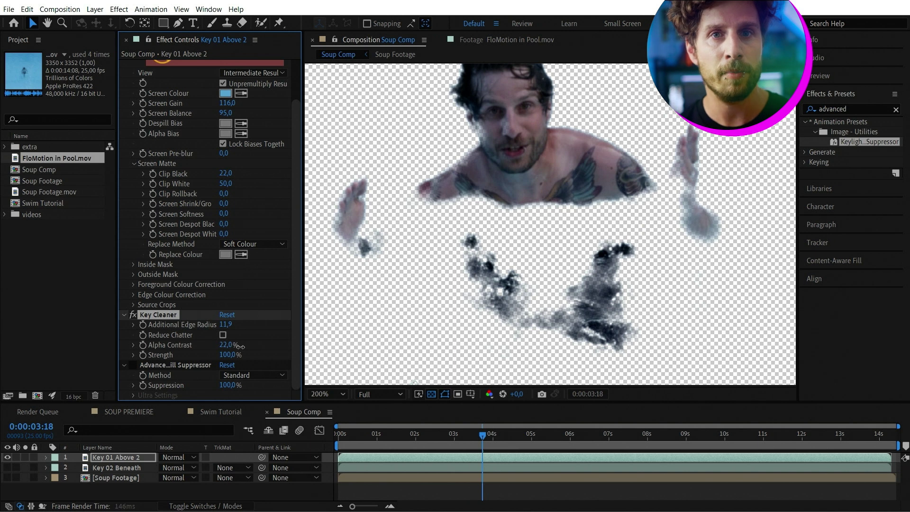
{"action": "left_click_drag", "start_coordinate": [259, 347], "coordinate": [259, 347]}
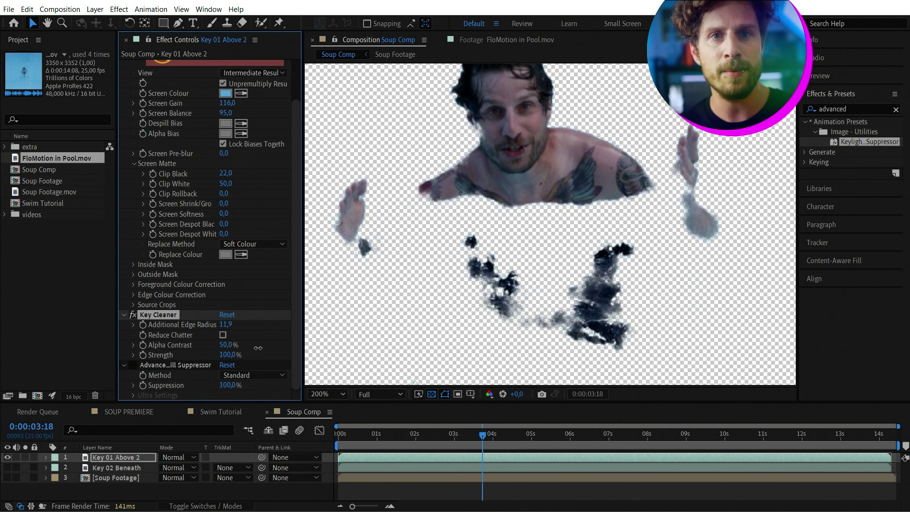
{"action": "key", "text": "comma"}
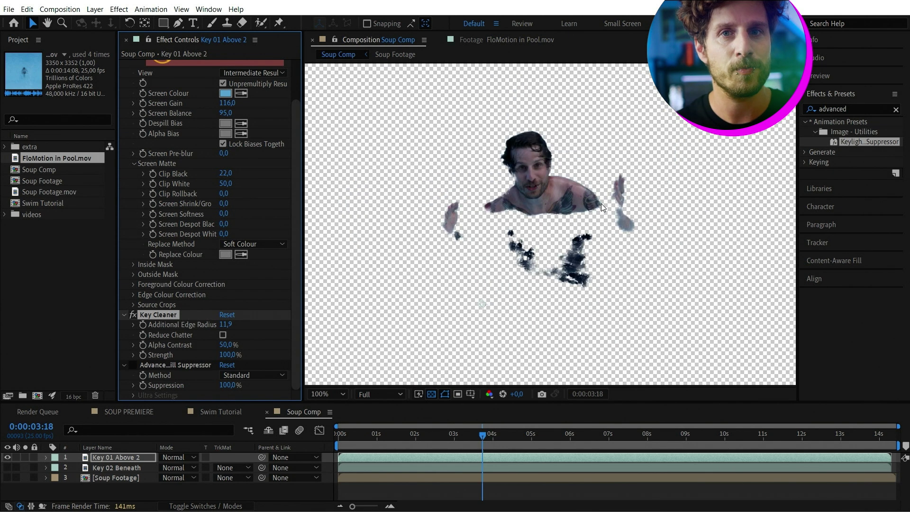
{"action": "key", "text": "comma"}
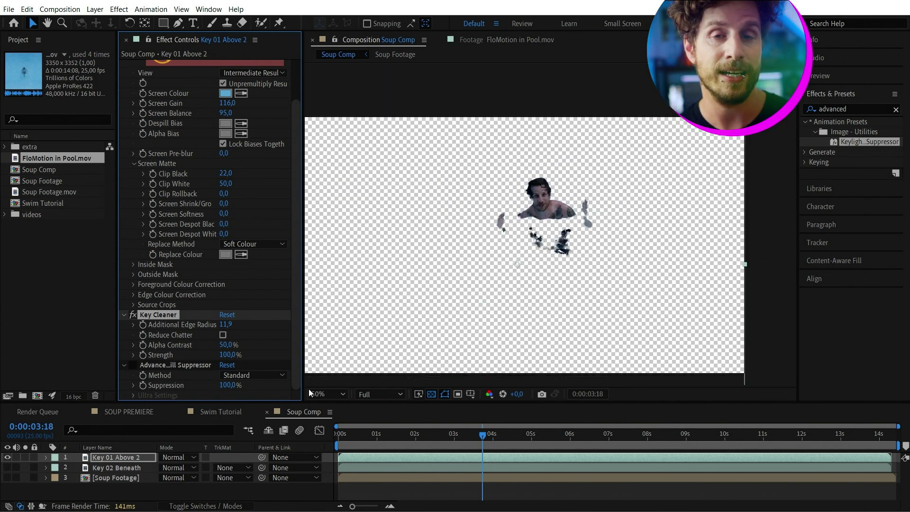
- Enable the Advanced Spill Suppressor on Key 01 Above 2 and set its method to Ultra
{"action": "left_click", "coordinate": [199, 367]}
{"action": "left_click", "coordinate": [251, 135]}
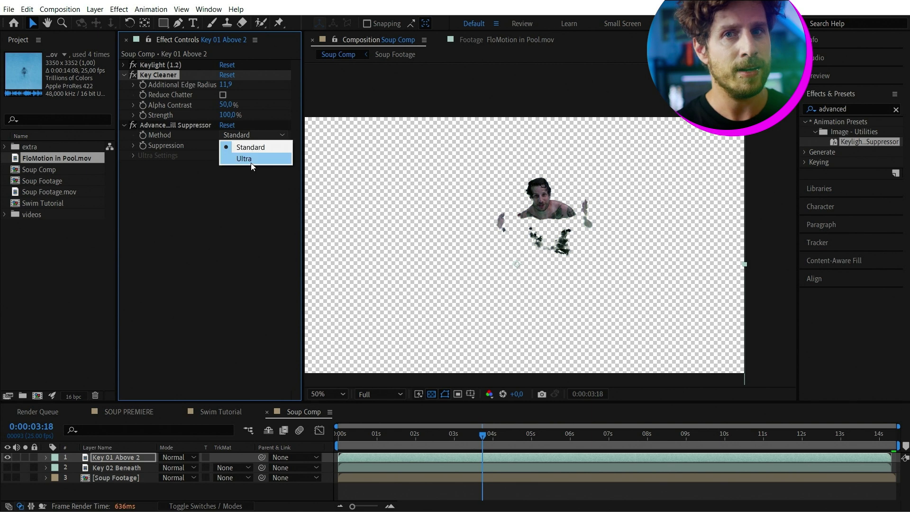
{"action": "left_click", "coordinate": [249, 158]}
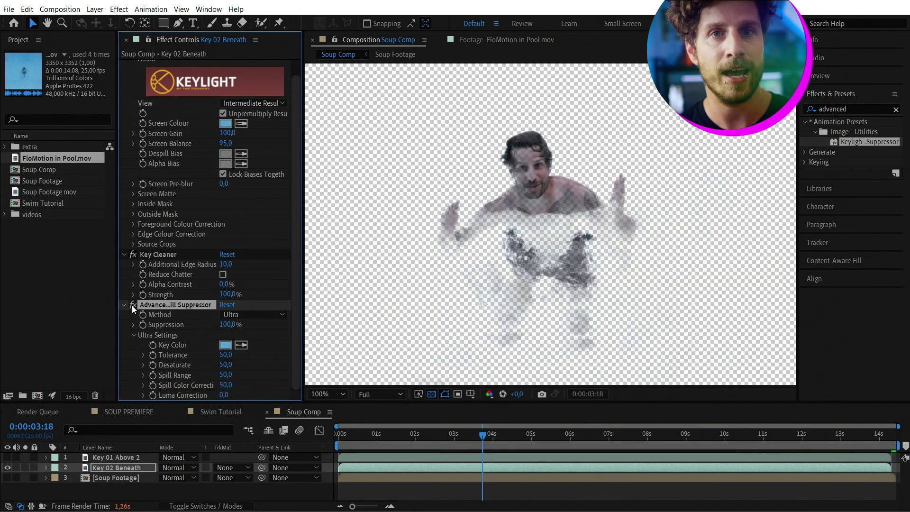
- Search the effects for tint and apply the Tint effect to the Key 01 Above 2 layer
{"action": "left_click", "coordinate": [859, 108]}
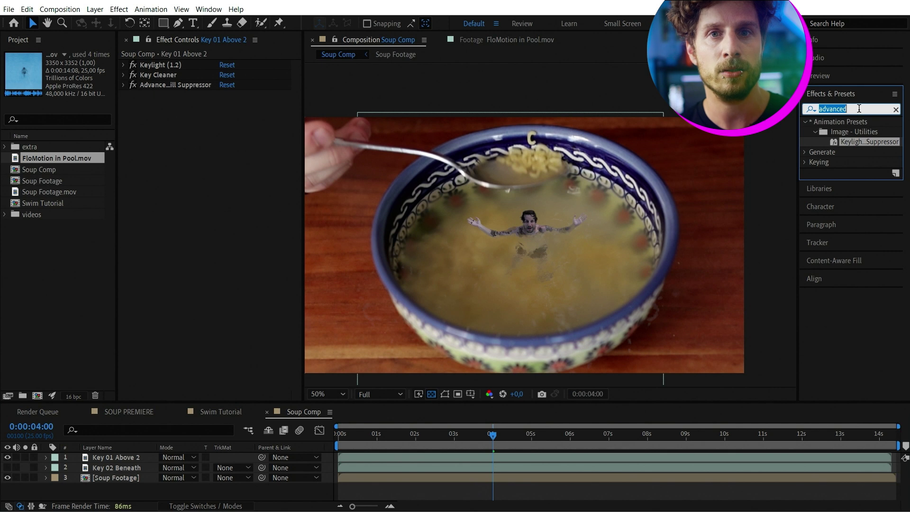
{"action": "type", "text": "t"}
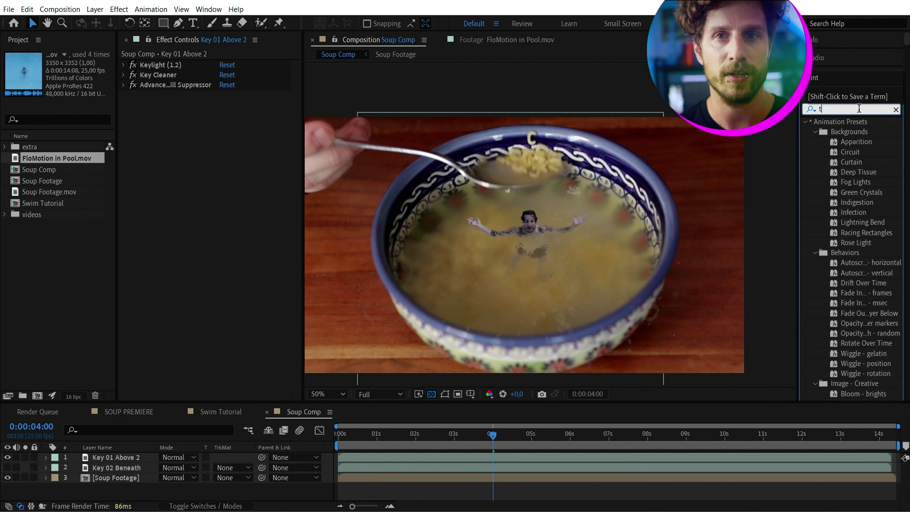
{"action": "type", "text": "int"}
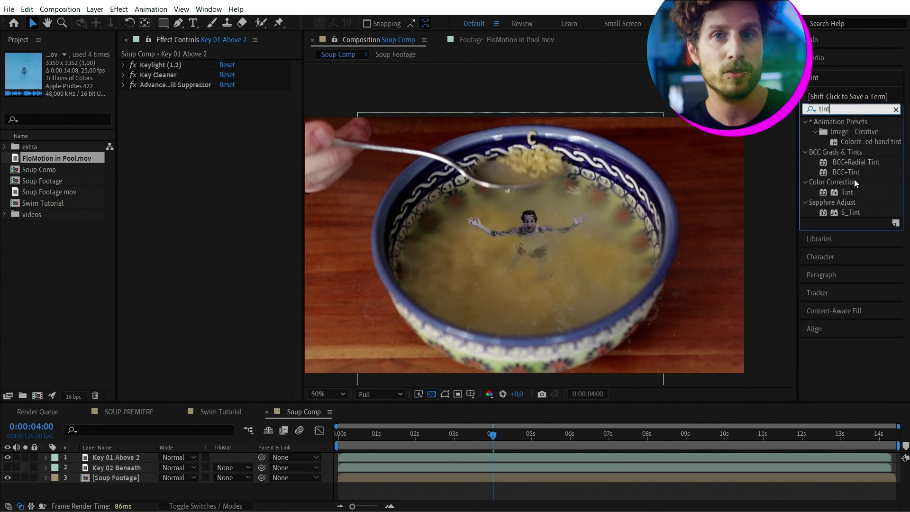
{"action": "double_click", "coordinate": [846, 191]}
- Map the Tint's black and white to dark and light soup colours and set Amount to Tint to 50%
{"action": "scroll", "coordinate": [483, 266], "scroll_direction": "up", "scroll_amount": 2}
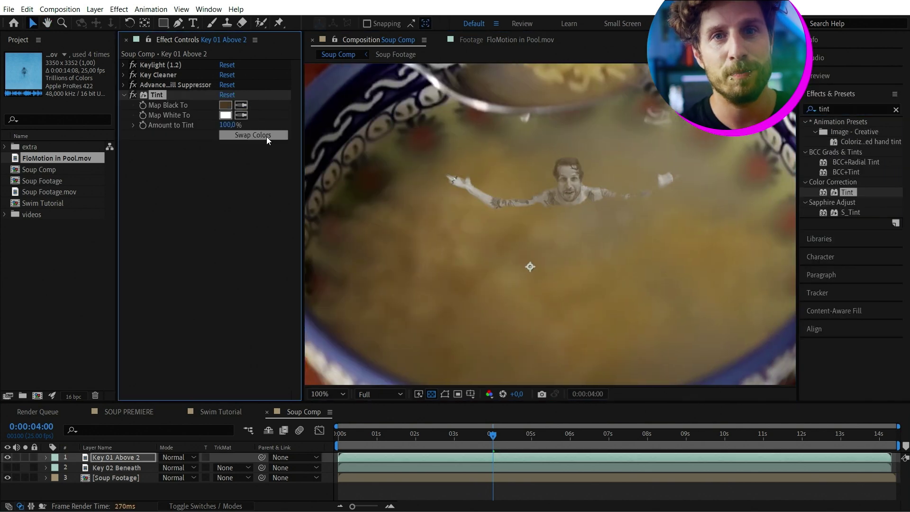
{"action": "left_click", "coordinate": [493, 153]}
{"action": "left_click_drag", "start_coordinate": [228, 124], "coordinate": [200, 133]}
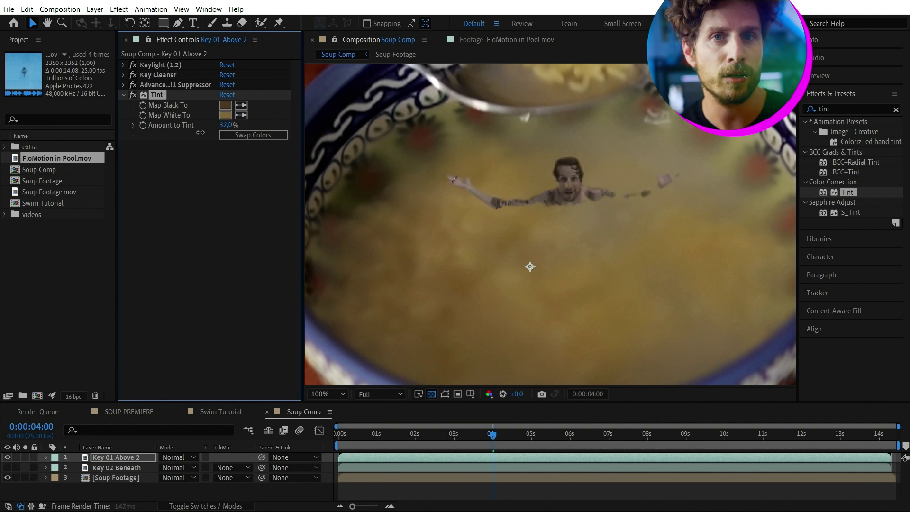
- Show the Key 02 Beneath layer and paste the Tint effect onto it with Amount to Tint at 90%
{"action": "left_click", "coordinate": [7, 468]}
{"action": "left_click", "coordinate": [119, 467]}
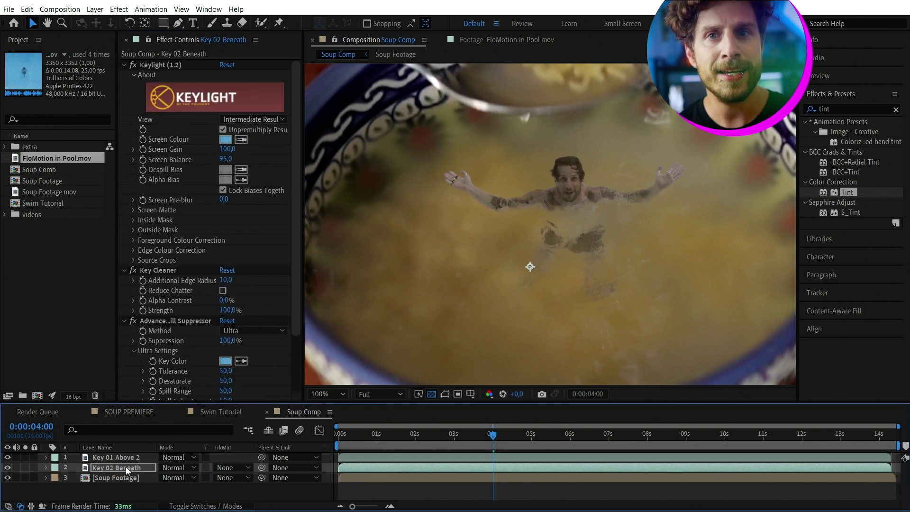
{"action": "scroll", "coordinate": [297, 335], "scroll_direction": "down", "scroll_amount": 1}
{"action": "key", "text": "ctrl+v"}
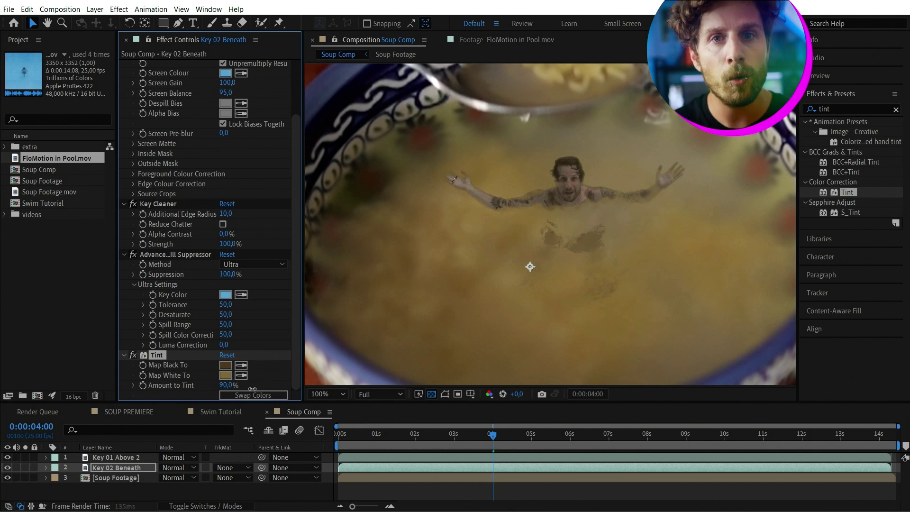
- Reveal the keyframed mask path of the Key 01 Above 2 layer and inspect it around the 1-second mark
{"action": "left_click", "coordinate": [111, 459]}
{"action": "key", "text": "m"}
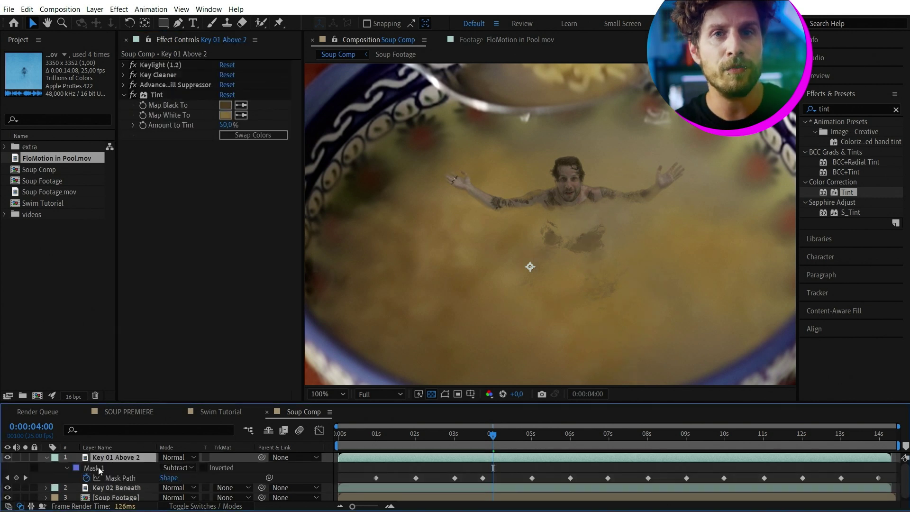
{"action": "left_click", "coordinate": [376, 434]}
{"action": "left_click", "coordinate": [120, 488]}
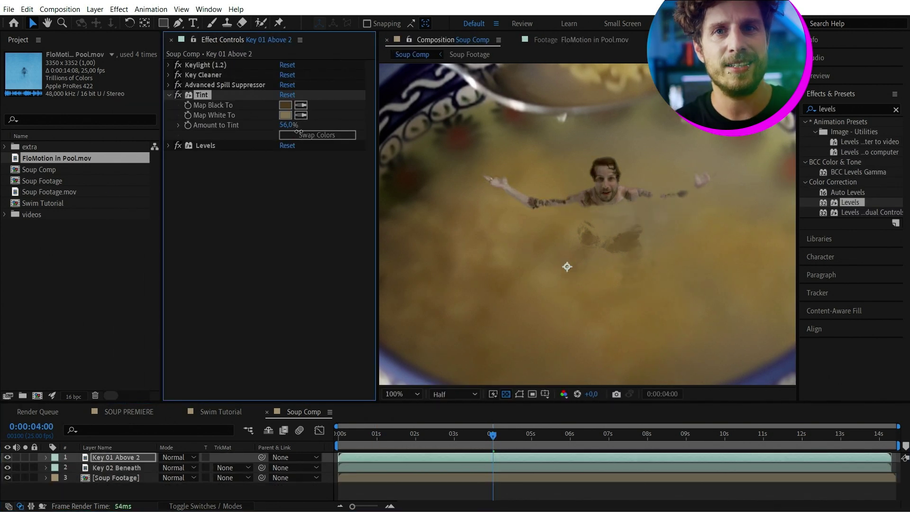
- Search the effects for gauss and apply Gaussian Blur to the Key 02 Beneath layer
{"action": "left_click", "coordinate": [135, 468]}
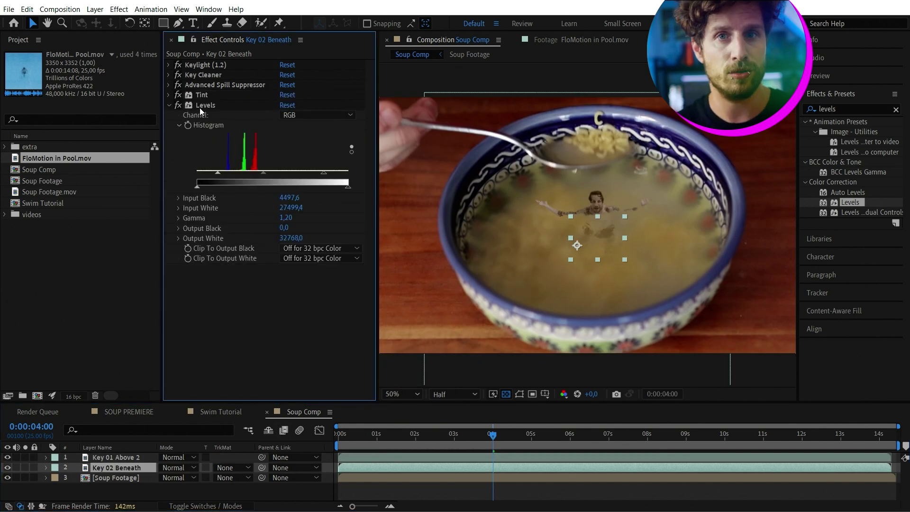
{"action": "left_click", "coordinate": [896, 110]}
{"action": "type", "text": "gauss"}
{"action": "double_click", "coordinate": [861, 152]}
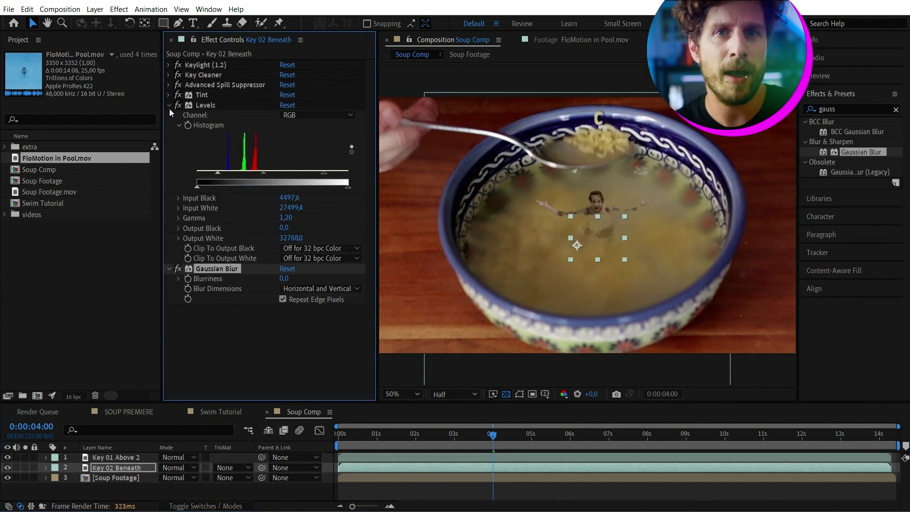
- Key the water layer with Keylight using the pool's blue as Screen Colour, then check the alpha channel and set Screen Gain to 93
{"action": "left_click", "coordinate": [170, 105]}
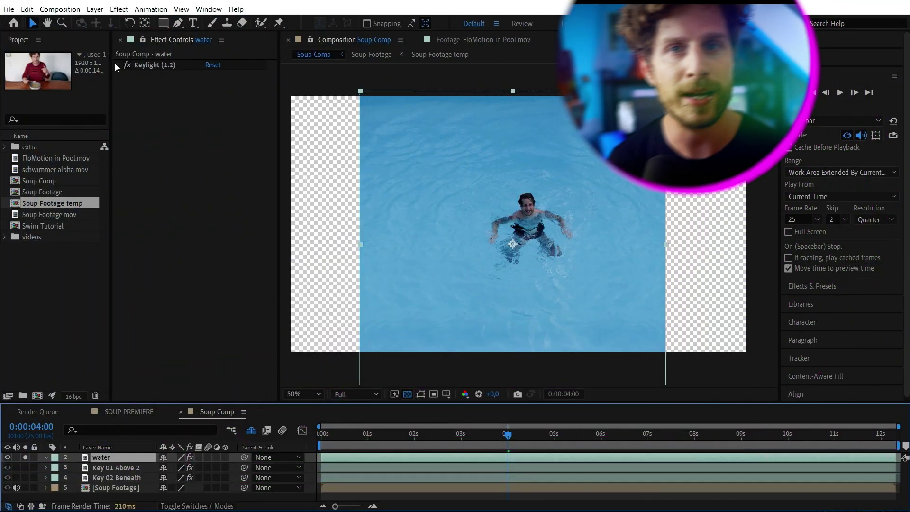
{"action": "left_click", "coordinate": [116, 65]}
{"action": "left_click", "coordinate": [450, 241]}
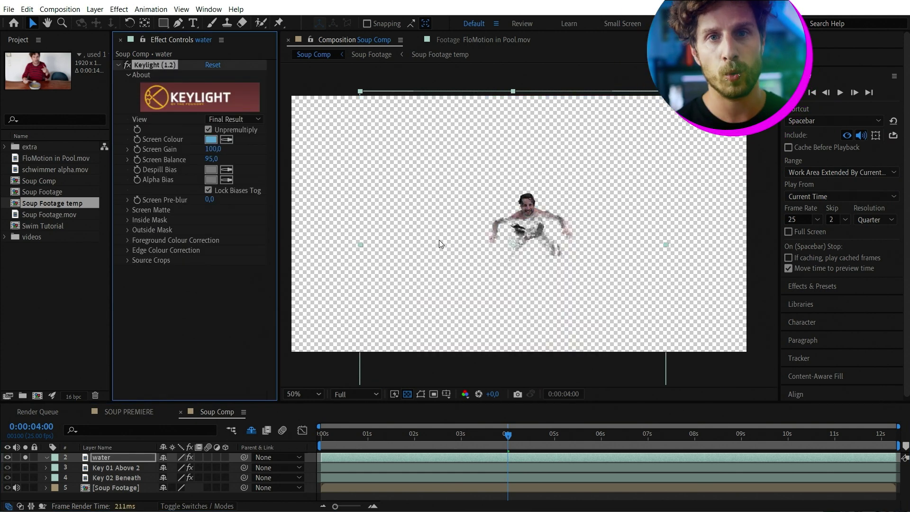
{"action": "key", "text": "alt+4"}
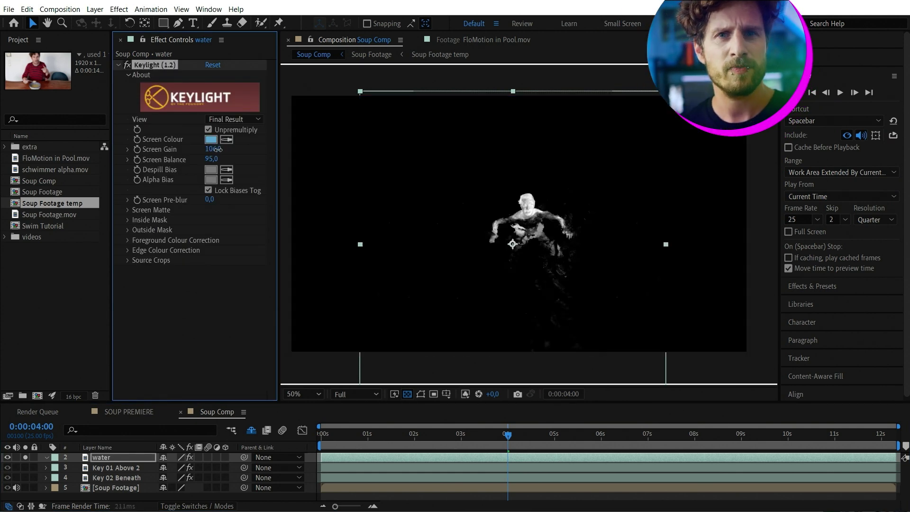
{"action": "left_click_drag", "start_coordinate": [217, 149], "coordinate": [211, 149]}
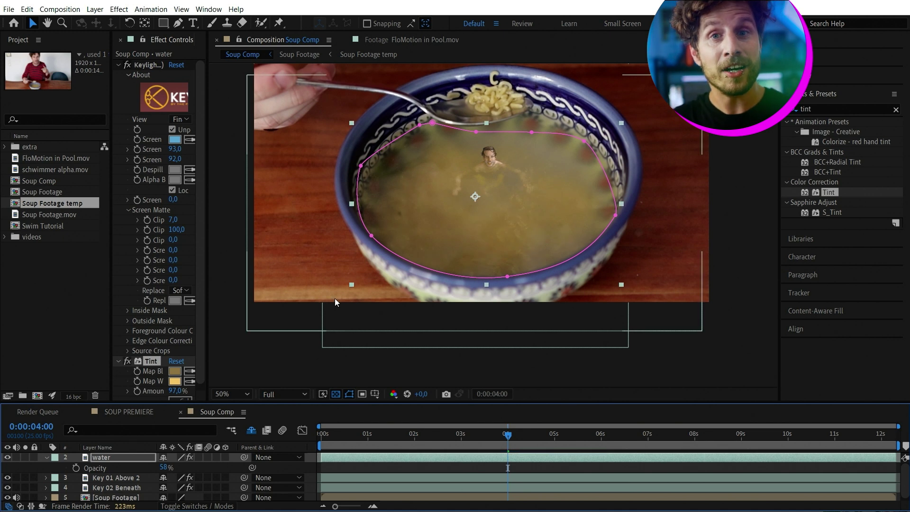
- Set the comment of the composition marker at 0:00:04:00 to "reference"
{"action": "left_click", "coordinate": [231, 394]}
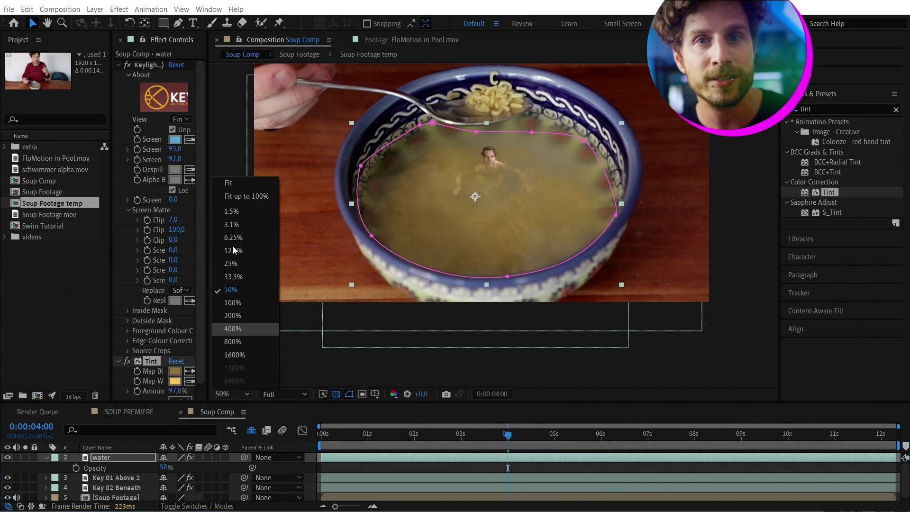
{"action": "left_click", "coordinate": [232, 183]}
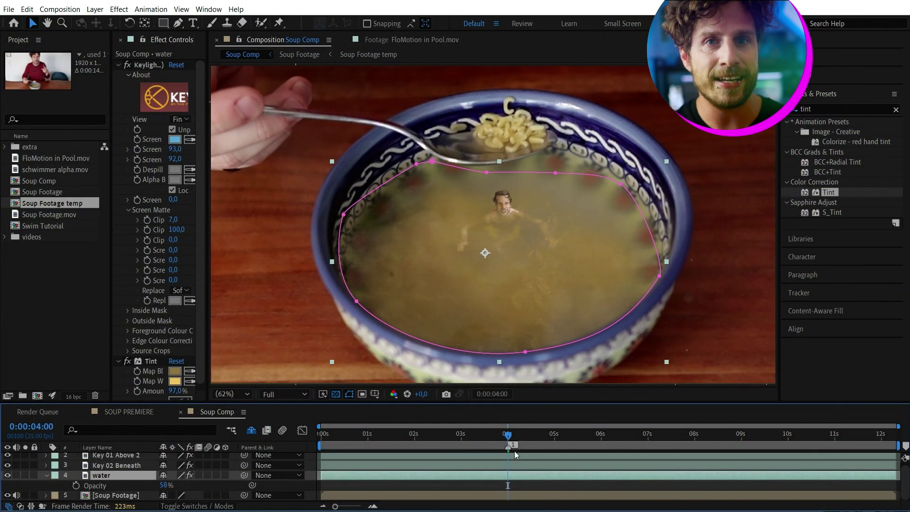
{"action": "double_click", "coordinate": [514, 446]}
{"action": "type", "text": "reference"}
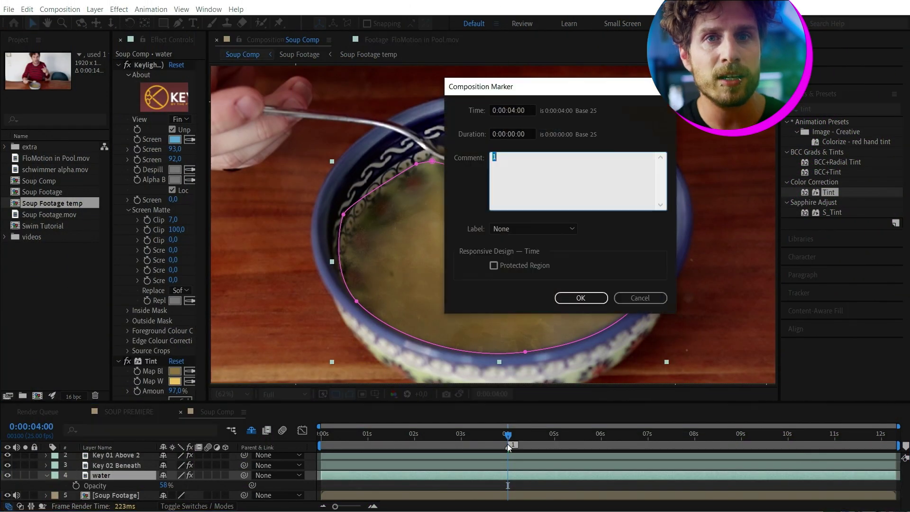
{"action": "left_click", "coordinate": [582, 299]}
- Pre-compose the keyed swimmer layers into a new composition named "Track Input", moving all attributes
{"action": "key", "text": "ctrl+shift+c"}
{"action": "type", "text": "Track Input"}
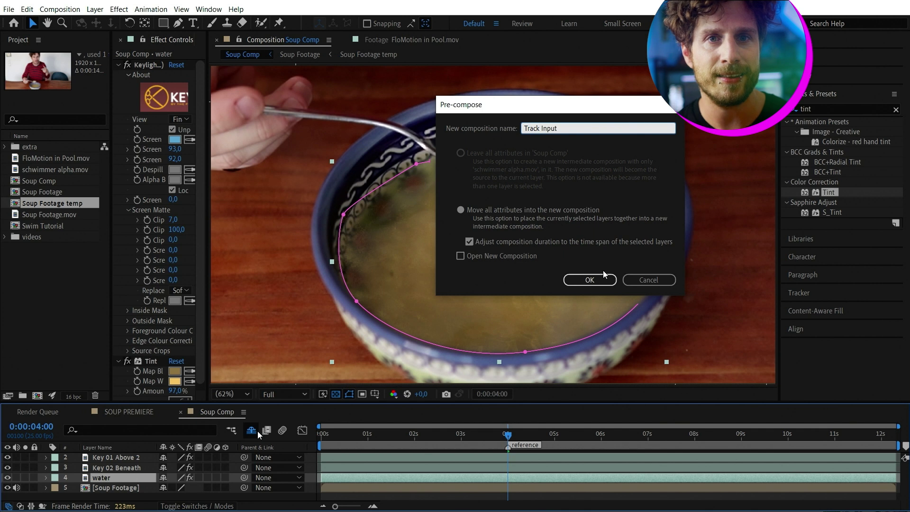
{"action": "key", "text": "Return"}
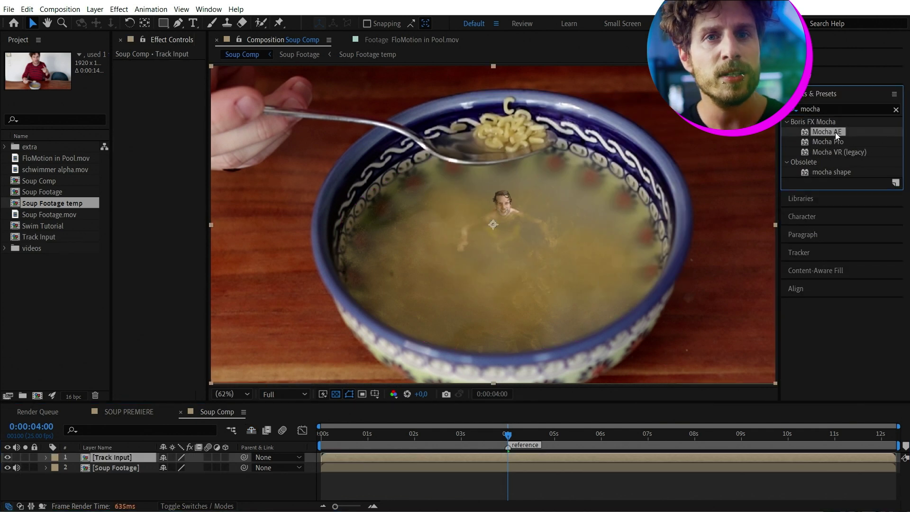
- Launch Mocha AE on the Soup Footage layer and draw an elliptical tracking spline around the bowl
{"action": "left_click", "coordinate": [129, 468]}
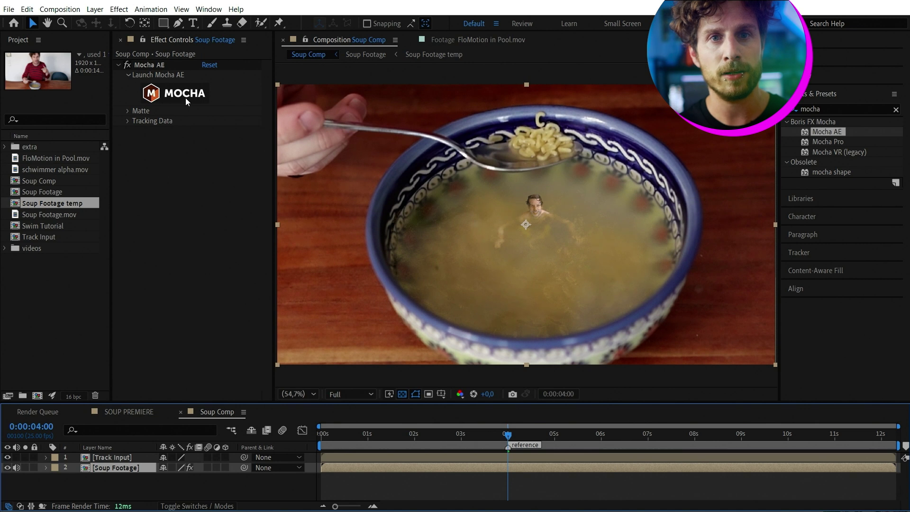
{"action": "left_click", "coordinate": [185, 97]}
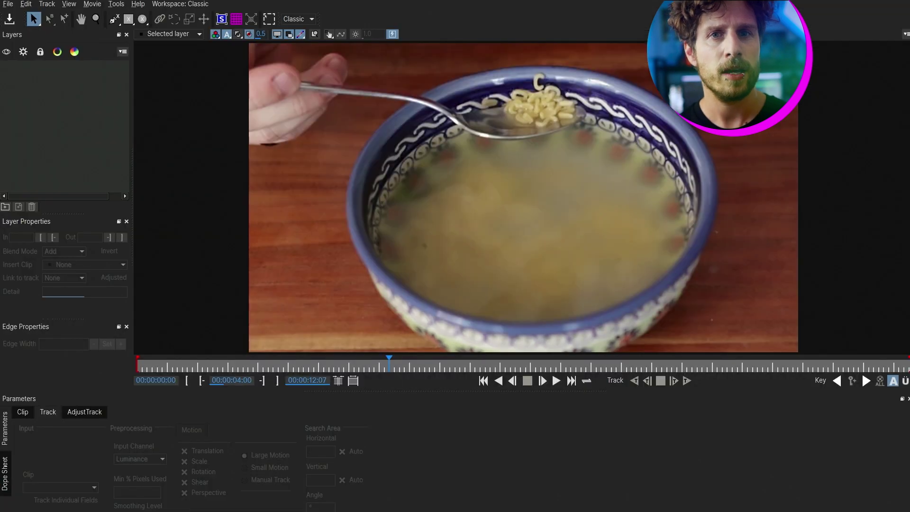
{"action": "left_click", "coordinate": [142, 20]}
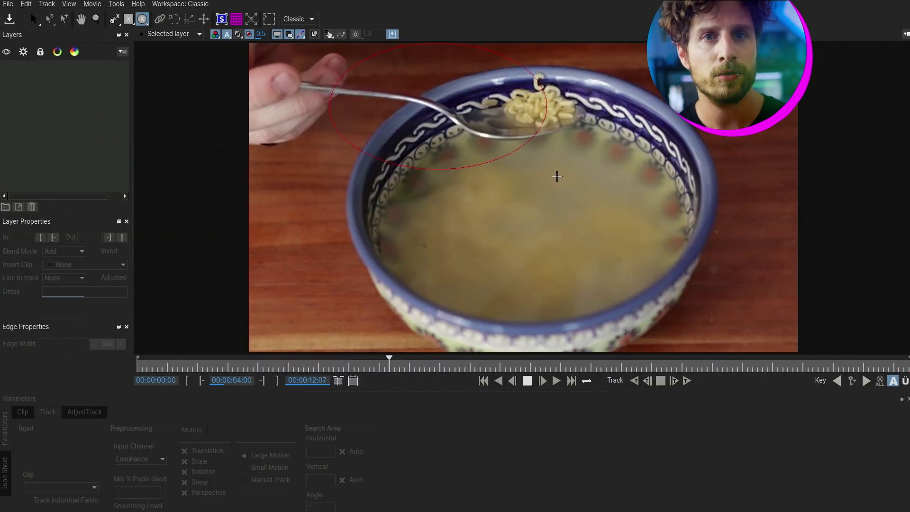
{"action": "right_click", "coordinate": [737, 364]}
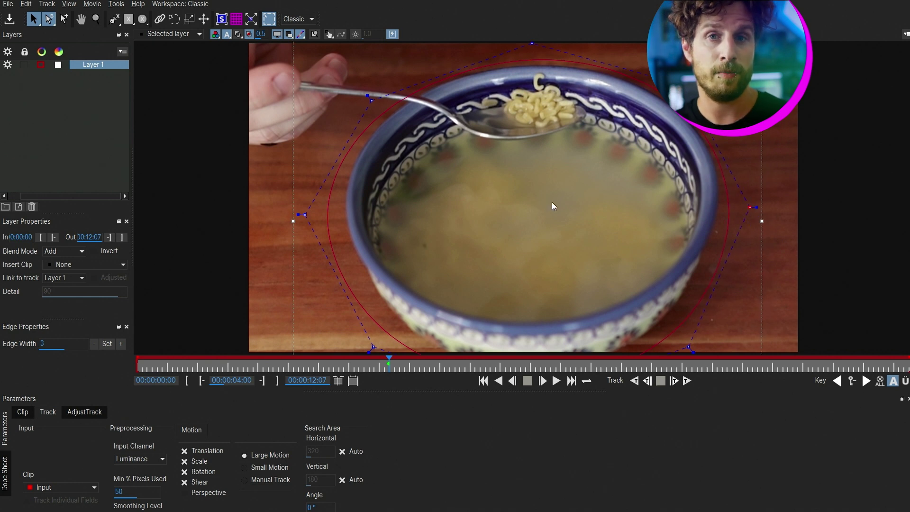
{"action": "scroll", "coordinate": [567, 203], "scroll_direction": "down", "scroll_amount": 3}
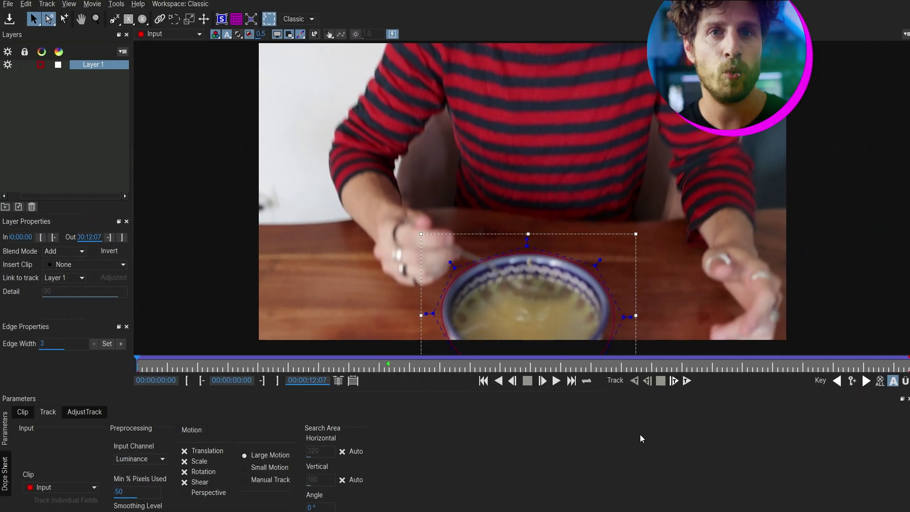
- Fit the tracking surface to the footage frame at 0:00:04:00 and save the Mocha project
{"action": "left_click", "coordinate": [390, 365]}
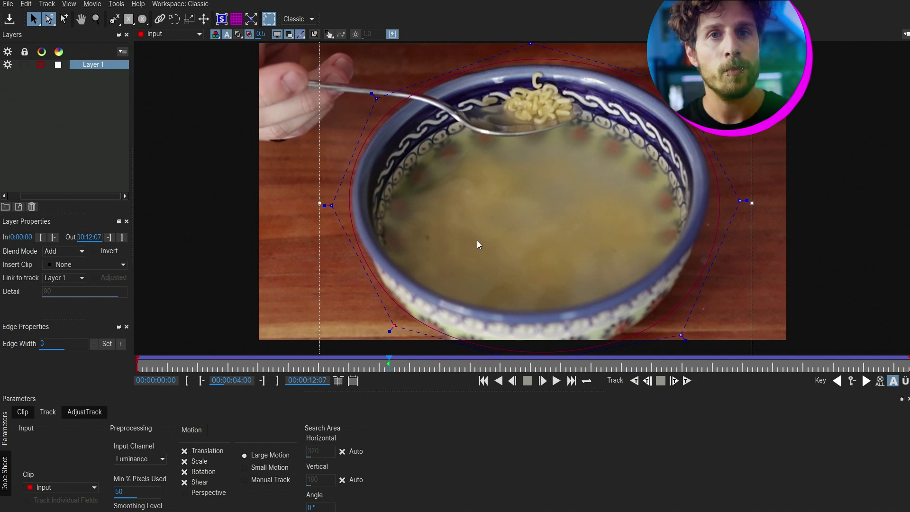
{"action": "scroll", "coordinate": [502, 232], "scroll_direction": "down", "scroll_amount": 1}
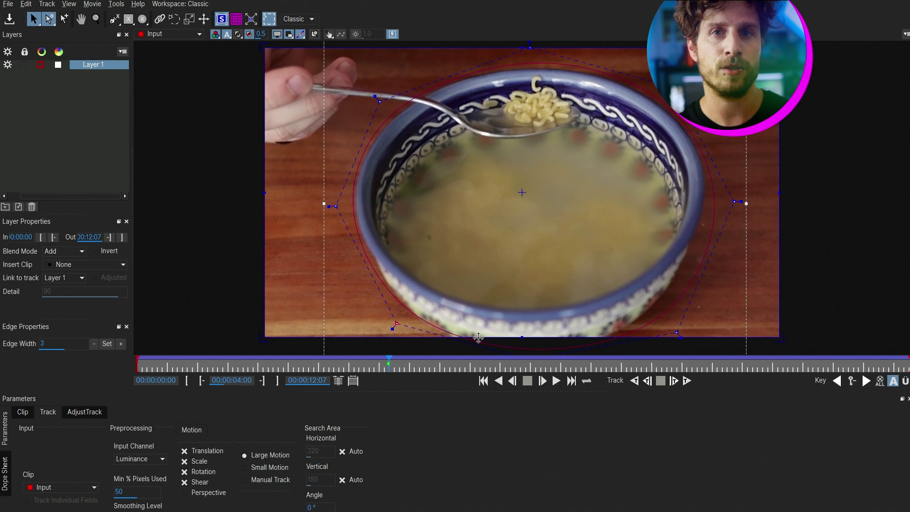
{"action": "left_click", "coordinate": [10, 5]}
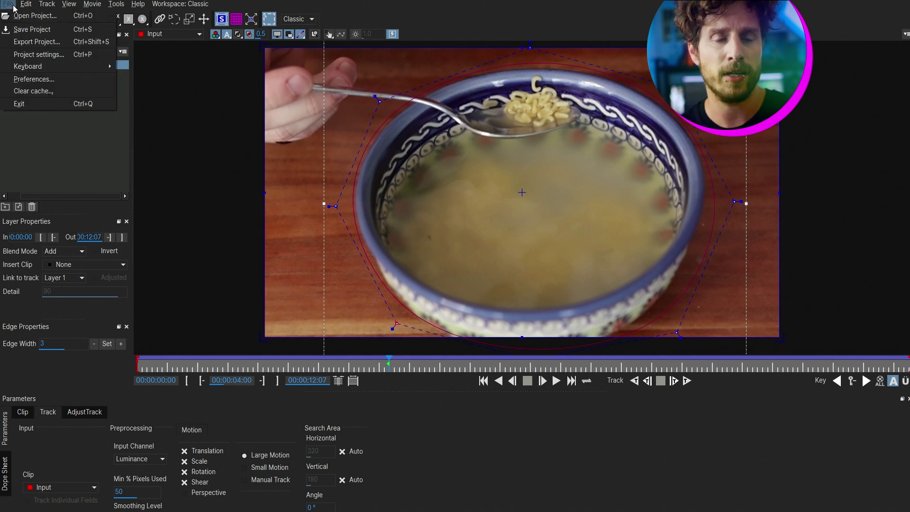
{"action": "left_click", "coordinate": [23, 29]}
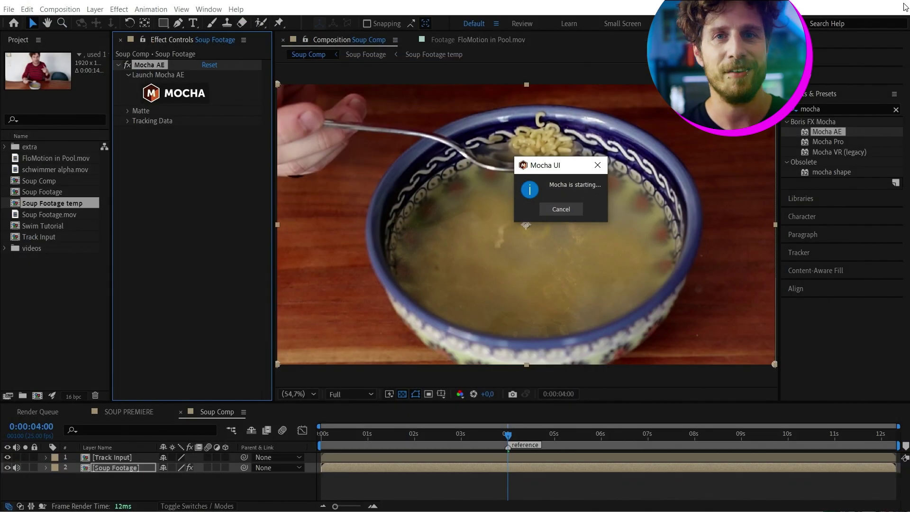
- Create the track data of Layer 1 in the Mocha AE effect on Soup Footage
{"action": "left_click", "coordinate": [128, 121]}
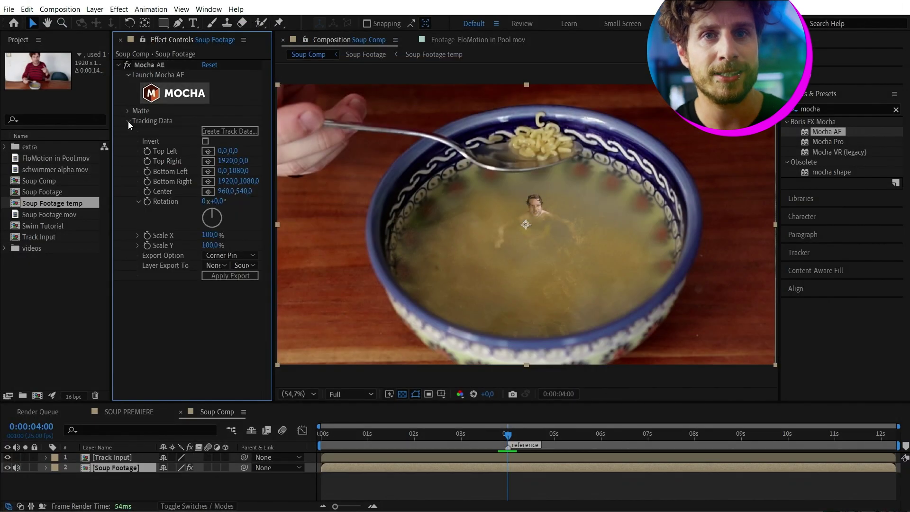
{"action": "left_click", "coordinate": [230, 131]}
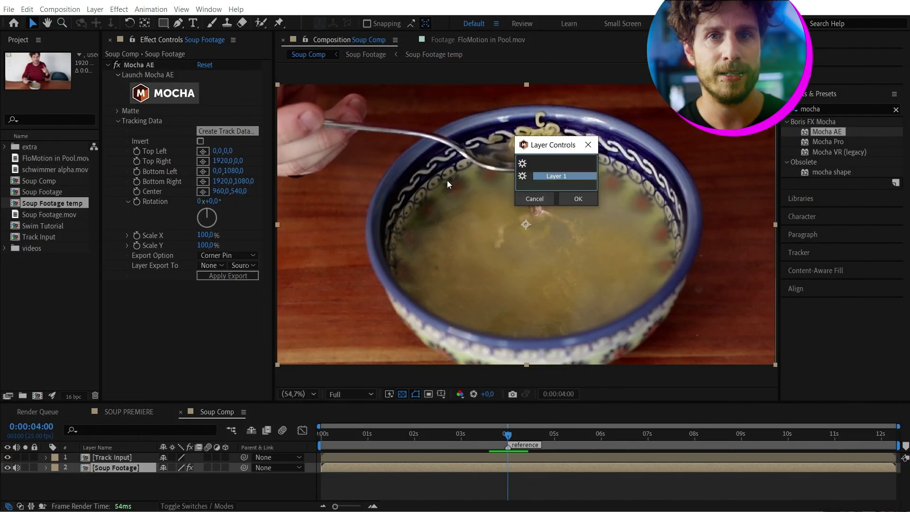
{"action": "left_click", "coordinate": [578, 199]}
- Export the track as Corner Pin (Support Motion Blur) and apply it to the Track Input layer
{"action": "left_click", "coordinate": [227, 256]}
{"action": "left_click", "coordinate": [267, 281]}
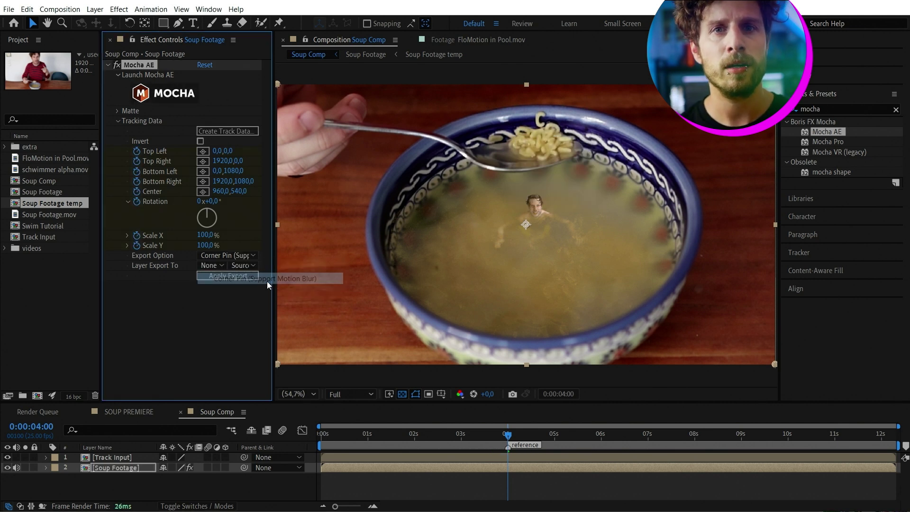
{"action": "left_click_drag", "start_coordinate": [101, 264], "coordinate": [57, 267]}
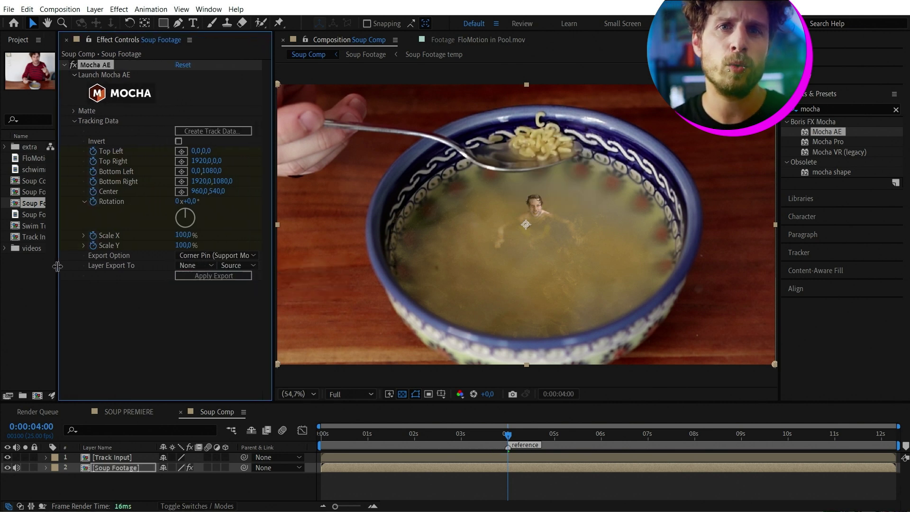
{"action": "left_click", "coordinate": [215, 265]}
{"action": "left_click", "coordinate": [223, 290]}
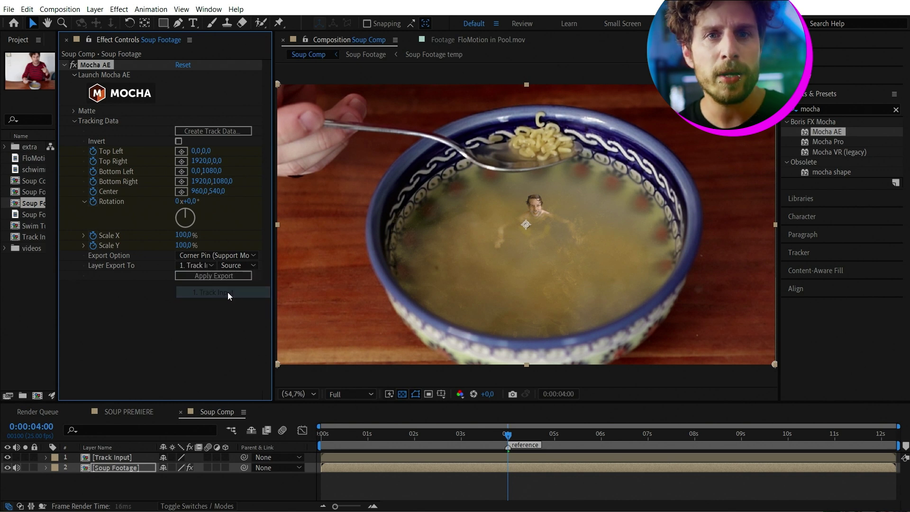
{"action": "left_click", "coordinate": [219, 278]}
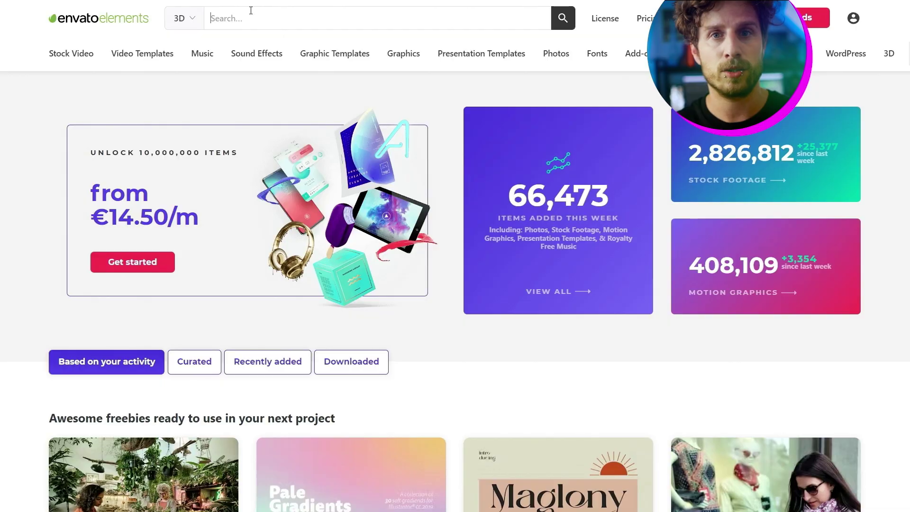
- Switch to Envato Elements, search the 3D items for "swim ring" and pick the inflatable flamingo
{"action": "type", "text": "swim ring"}
{"action": "key", "text": "Return"}
{"action": "left_click", "coordinate": [436, 467]}
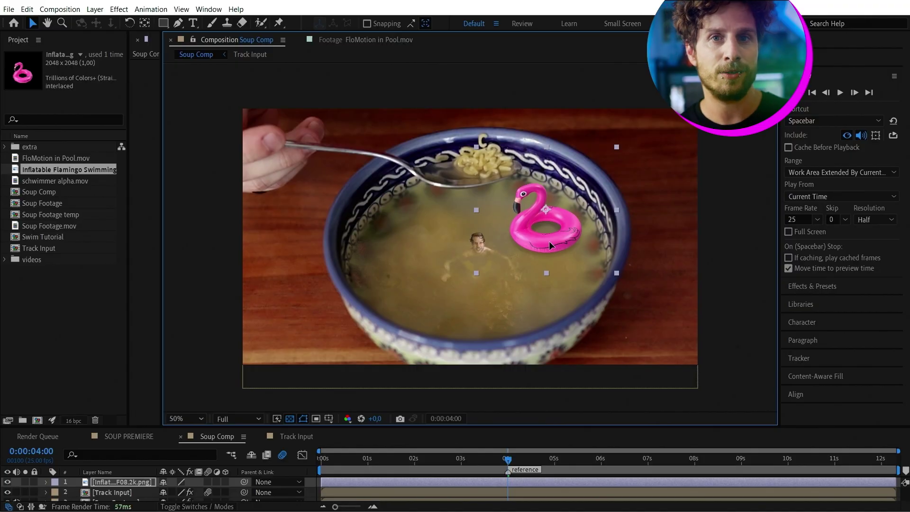
- Select the flamingo's beneath layer and examine its masks and its Tint and Gaussian Blur effects
{"action": "scroll", "coordinate": [548, 241], "scroll_direction": "up", "scroll_amount": 3}
{"action": "scroll", "coordinate": [473, 242], "scroll_direction": "up", "scroll_amount": 2}
{"action": "scroll", "coordinate": [473, 243], "scroll_direction": "down", "scroll_amount": 2}
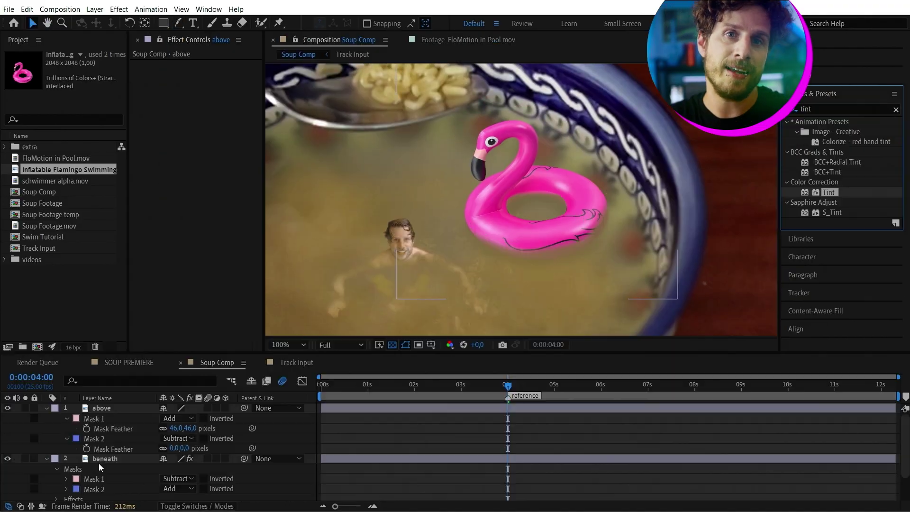
{"action": "left_click", "coordinate": [107, 408]}
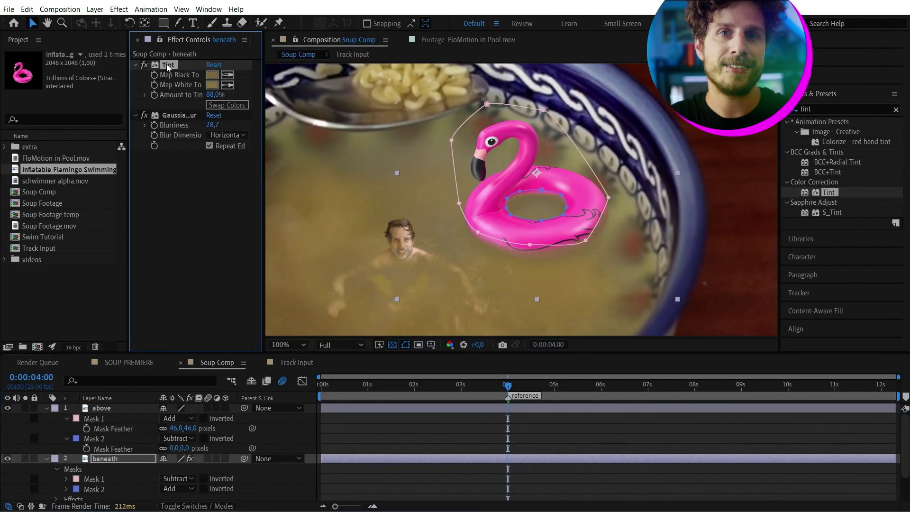